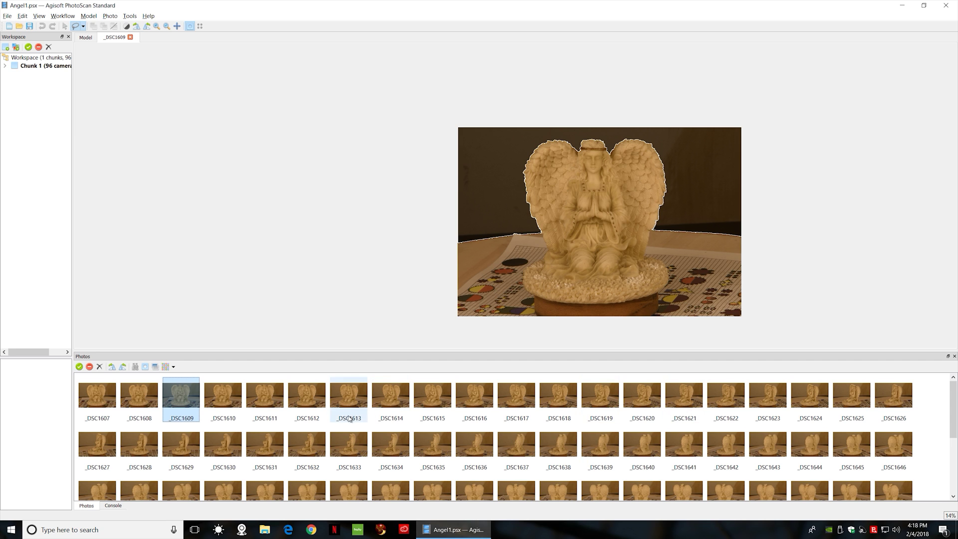
# Review the existing masks on photos _DSC1646 through _DSC1642
pyautogui.doubleClick(895, 445)
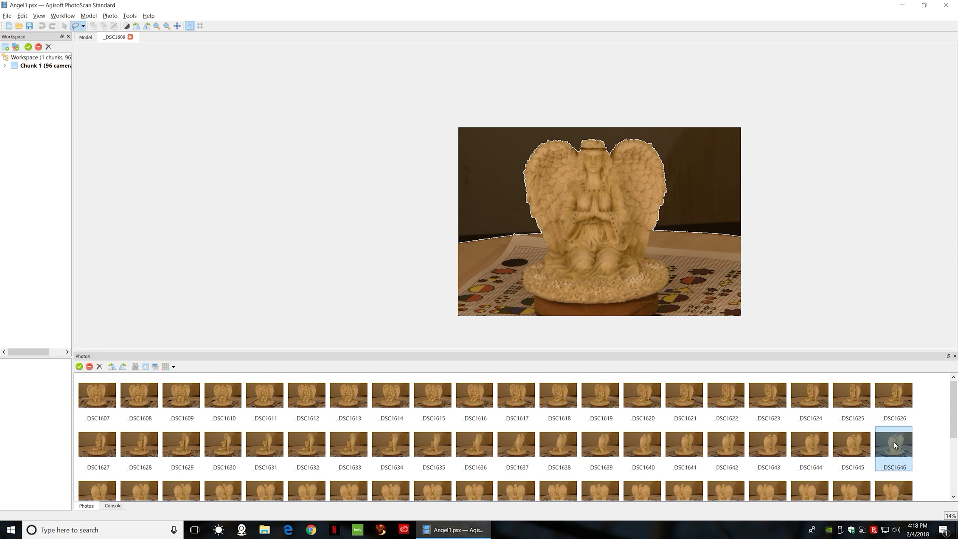
pyautogui.doubleClick(848, 445)
pyautogui.doubleClick(814, 442)
pyautogui.doubleClick(769, 444)
pyautogui.doubleClick(720, 452)
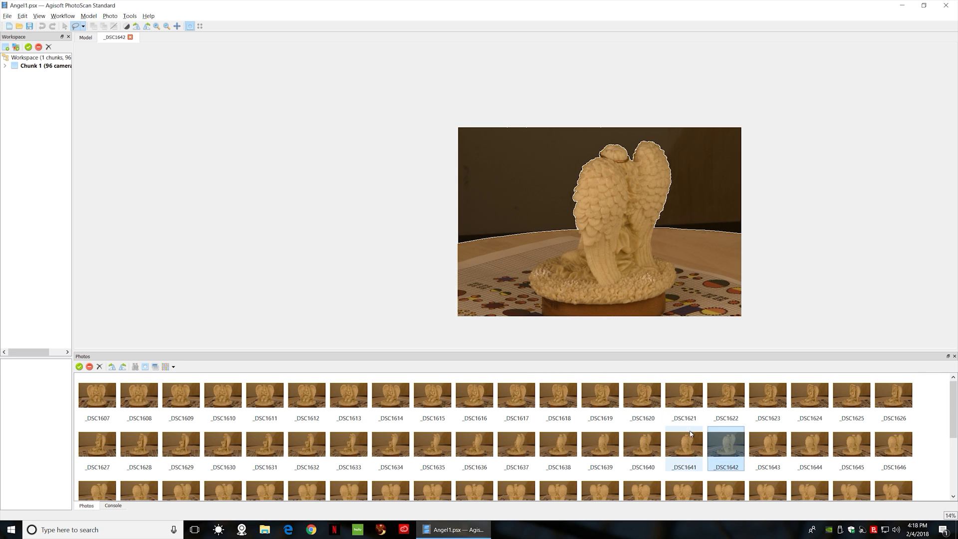
# Review photos _DSC1641 through _DSC1638, then open the unmasked photo _DSC1662
pyautogui.doubleClick(691, 434)
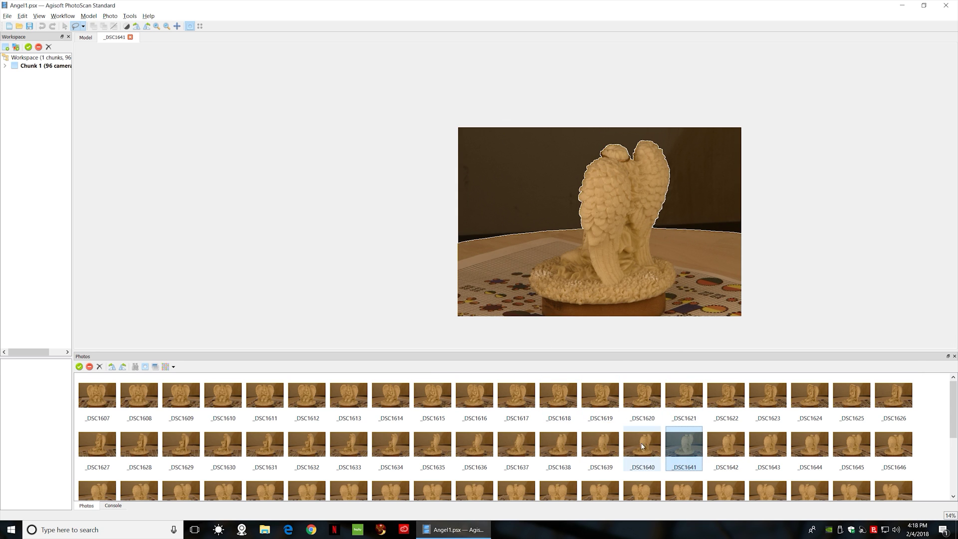
pyautogui.doubleClick(643, 447)
pyautogui.doubleClick(599, 442)
pyautogui.doubleClick(552, 442)
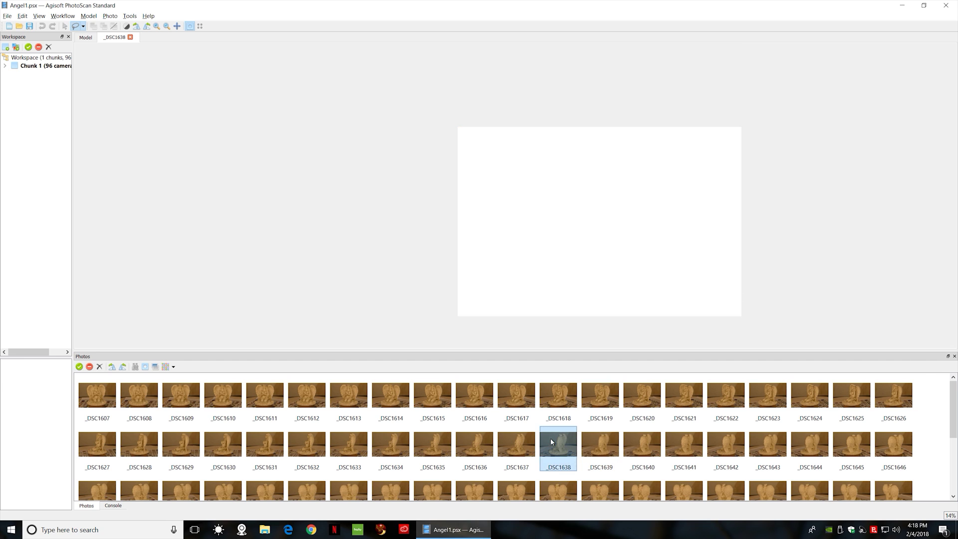
pyautogui.doubleClick(721, 492)
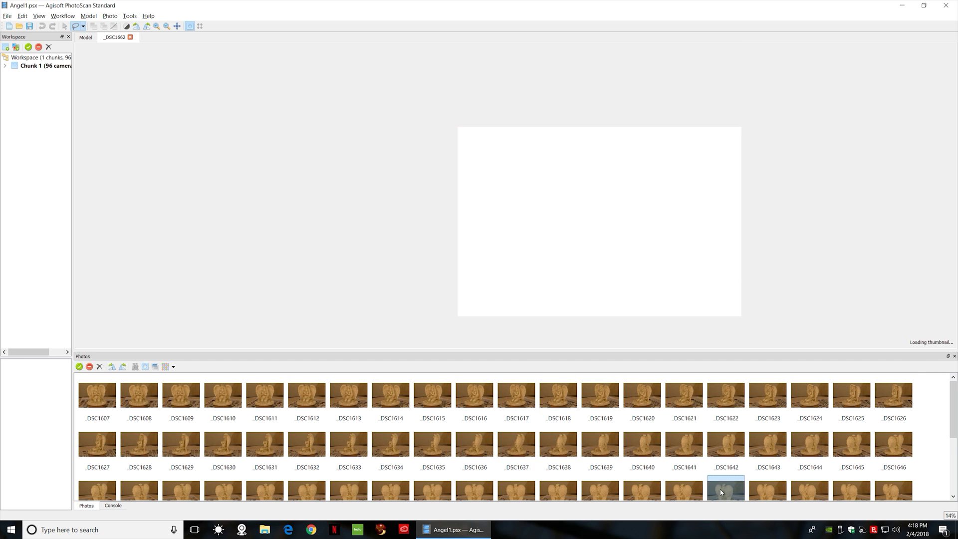
pyautogui.moveTo(953, 427); pyautogui.dragTo(953, 482)
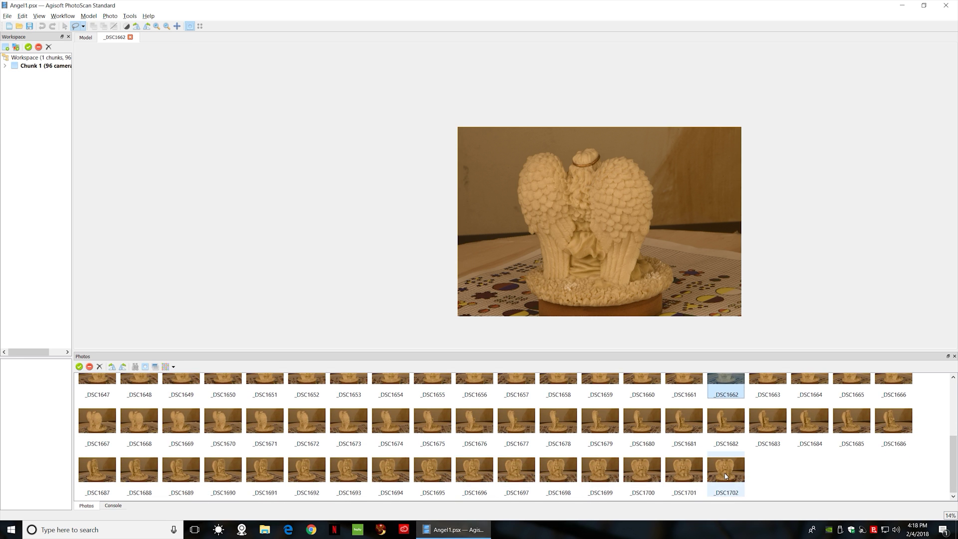
# Open photo _DSC1702 and switch to the Magic Wand, confirming its tolerance settings
pyautogui.doubleClick(726, 472)
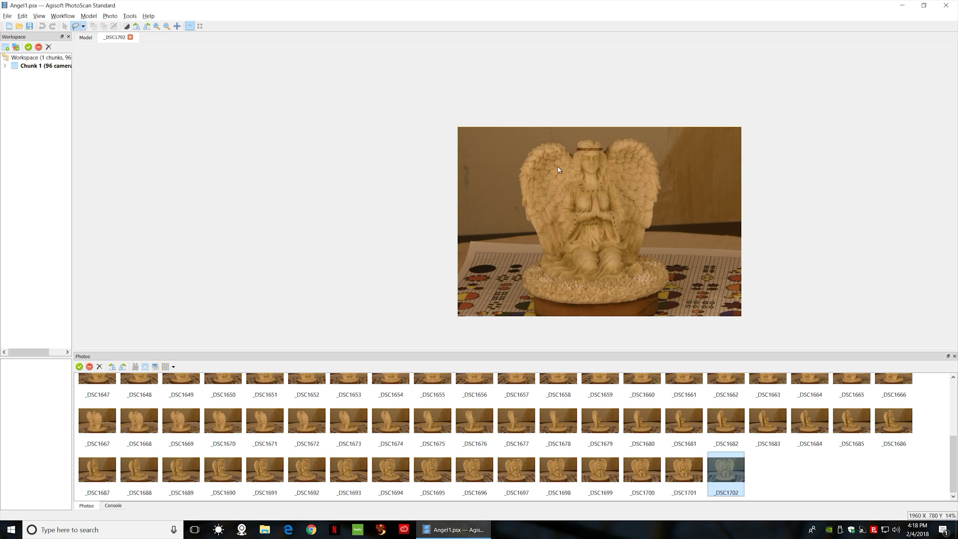
pyautogui.click(82, 27)
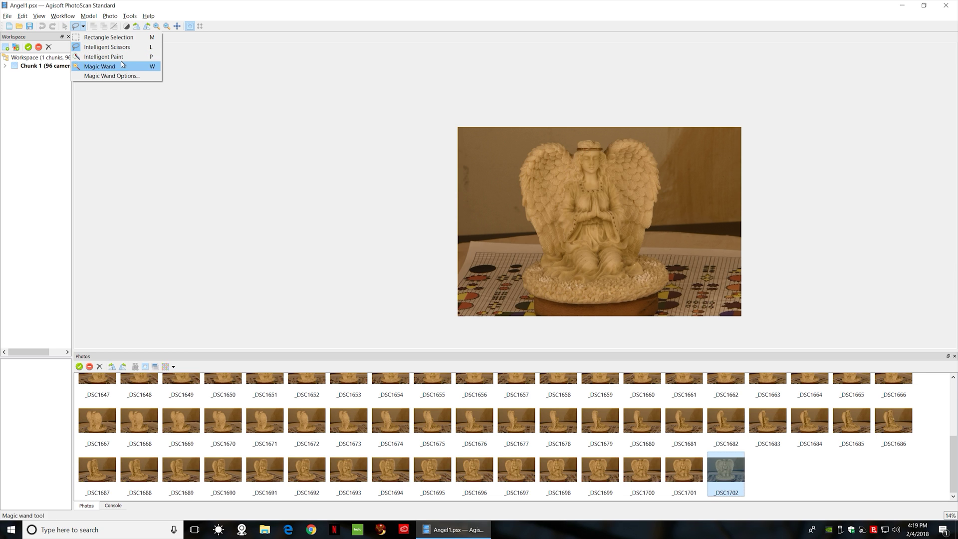
pyautogui.click(229, 99)
pyautogui.click(83, 26)
pyautogui.click(94, 77)
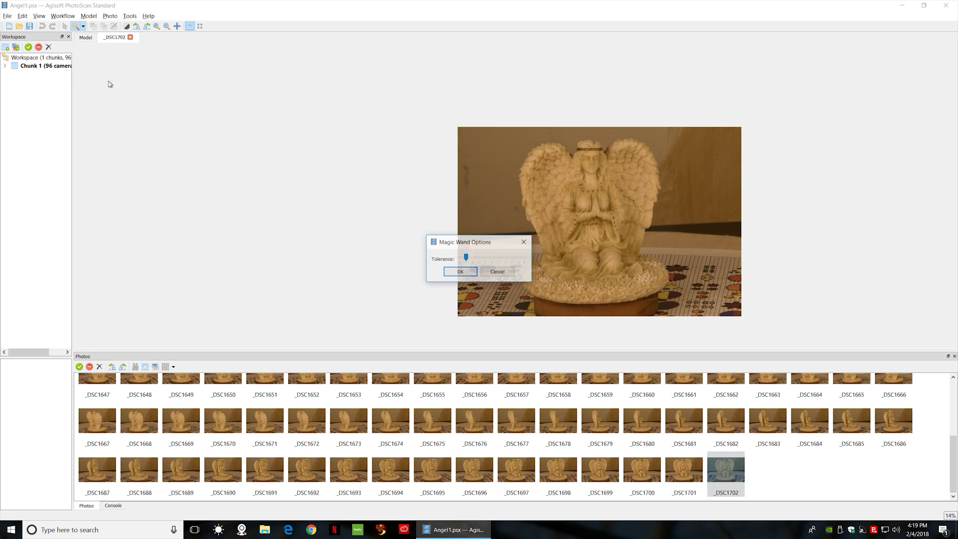
pyautogui.click(461, 272)
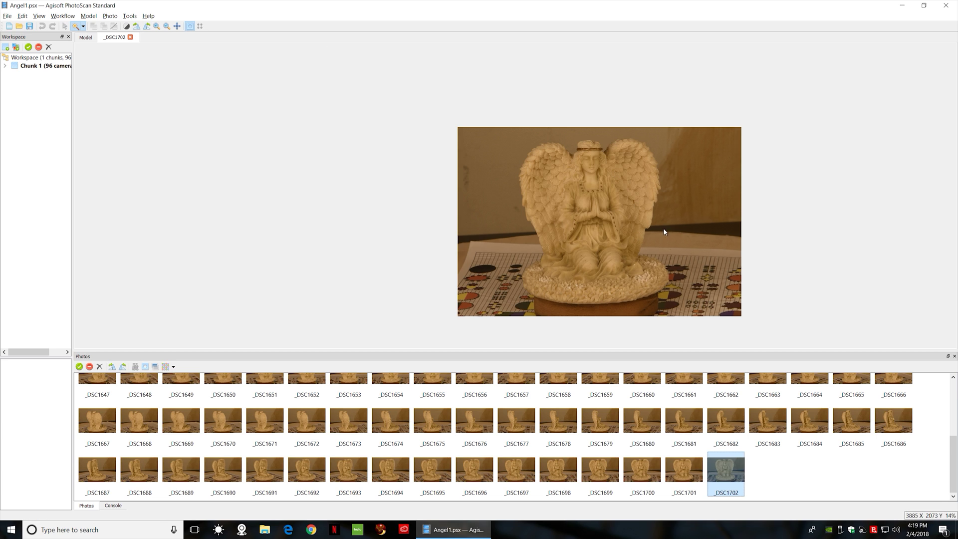
# Magic-wand the upper wall background and the dark shadow strip beside the angel in _DSC1702
pyautogui.click(684, 212)
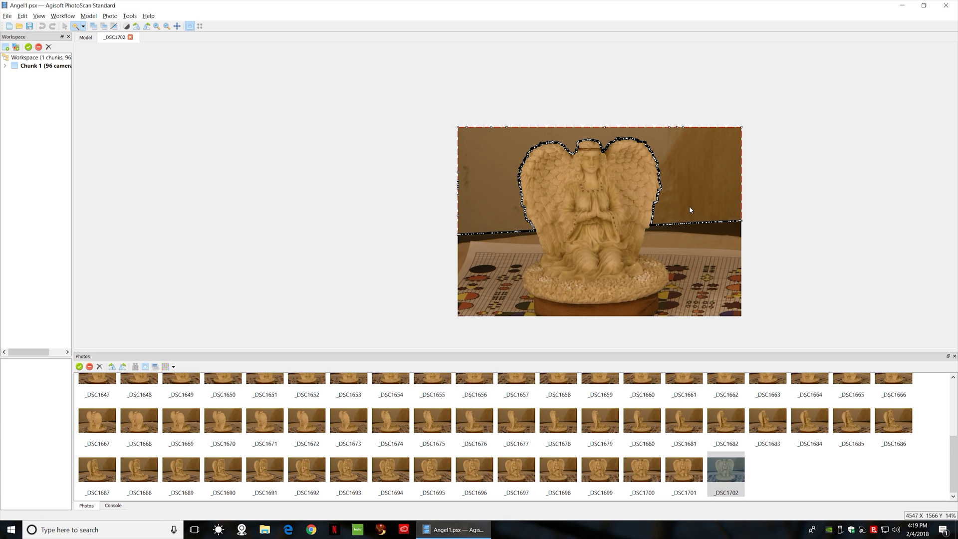
pyautogui.click(712, 231)
pyautogui.click(702, 191)
pyautogui.click(717, 232)
pyautogui.keyDown('shift'); pyautogui.click(709, 200); pyautogui.keyUp('shift')
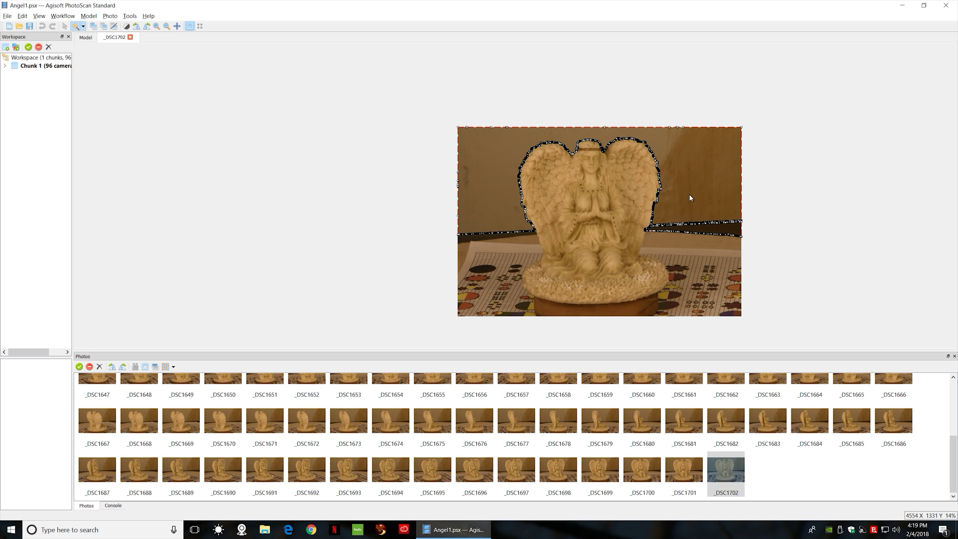
pyautogui.scroll(5, 691, 198)
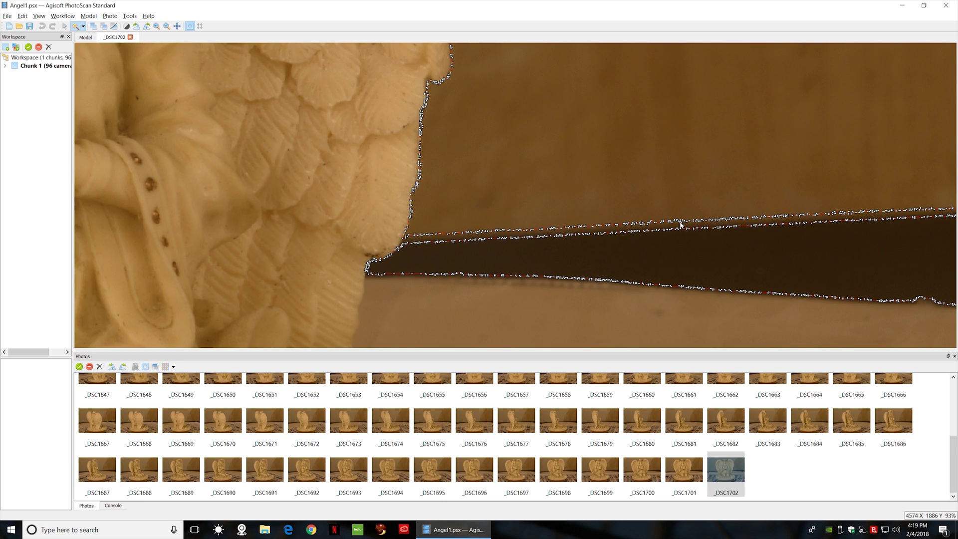
pyautogui.scroll(-2, 680, 225)
pyautogui.scroll(-4, 688, 226)
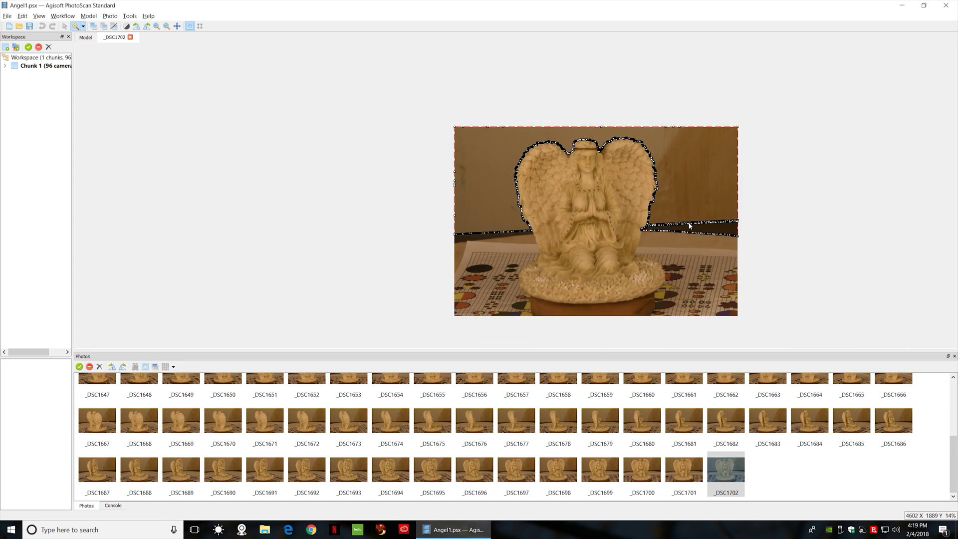
pyautogui.scroll(1, 684, 217)
pyautogui.scroll(1, 683, 225)
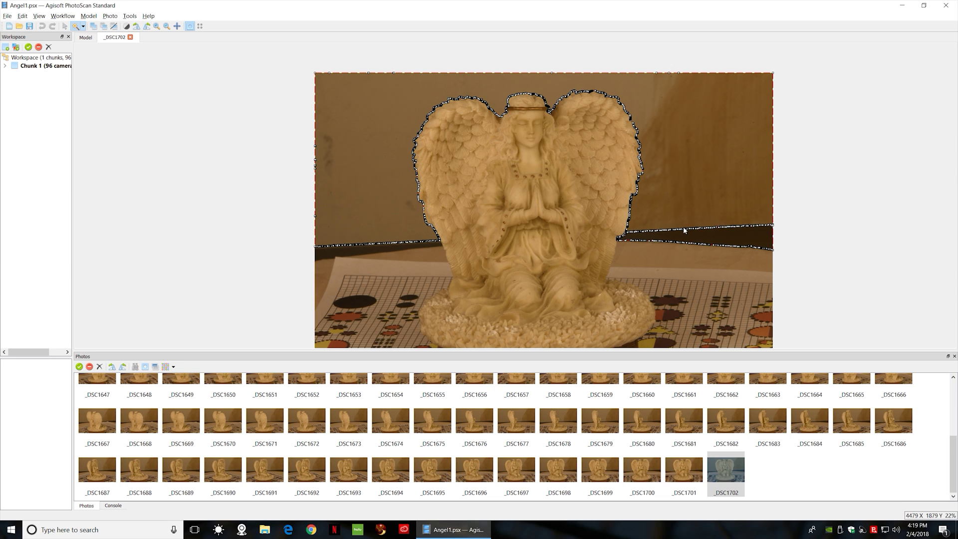
# Subtract the thin dark wedge strips on both sides of the table edge from the selection
pyautogui.keyDown('ctrl'); pyautogui.click(693, 230); pyautogui.keyUp('ctrl')
pyautogui.keyDown('shift'); pyautogui.click(380, 251); pyautogui.keyUp('shift')
pyautogui.keyDown('ctrl'); pyautogui.click(366, 245); pyautogui.keyUp('ctrl')
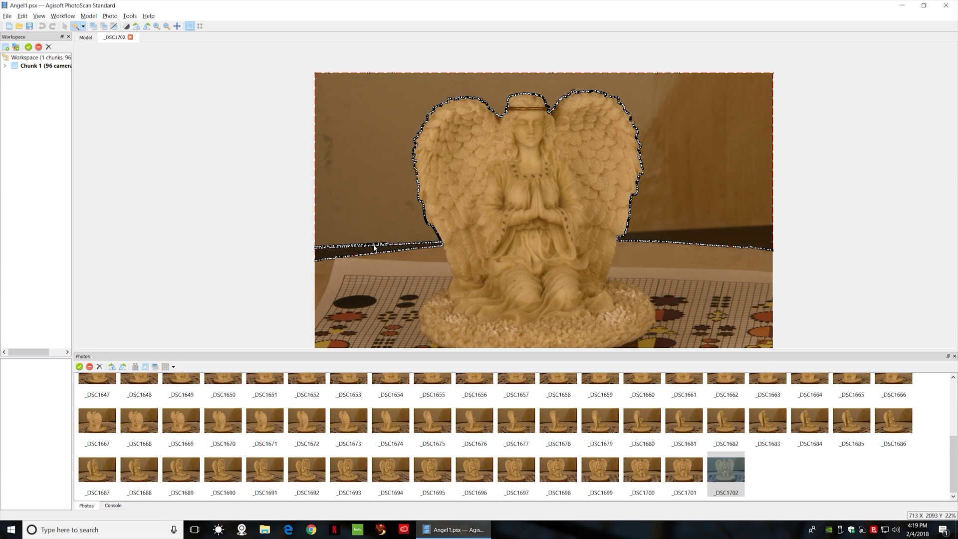
pyautogui.scroll(4, 366, 245)
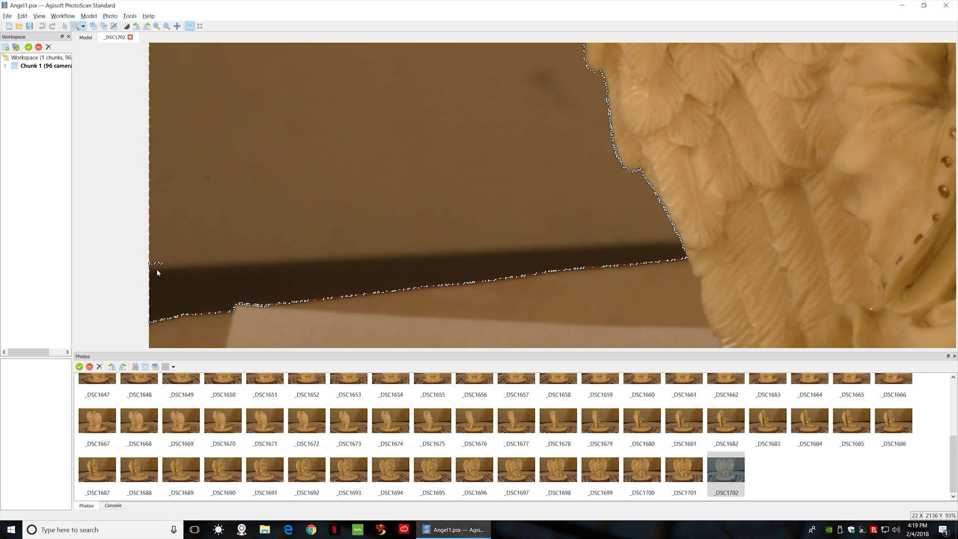
pyautogui.scroll(-1, 405, 264)
pyautogui.scroll(-1, 681, 250)
pyautogui.scroll(-1, 849, 257)
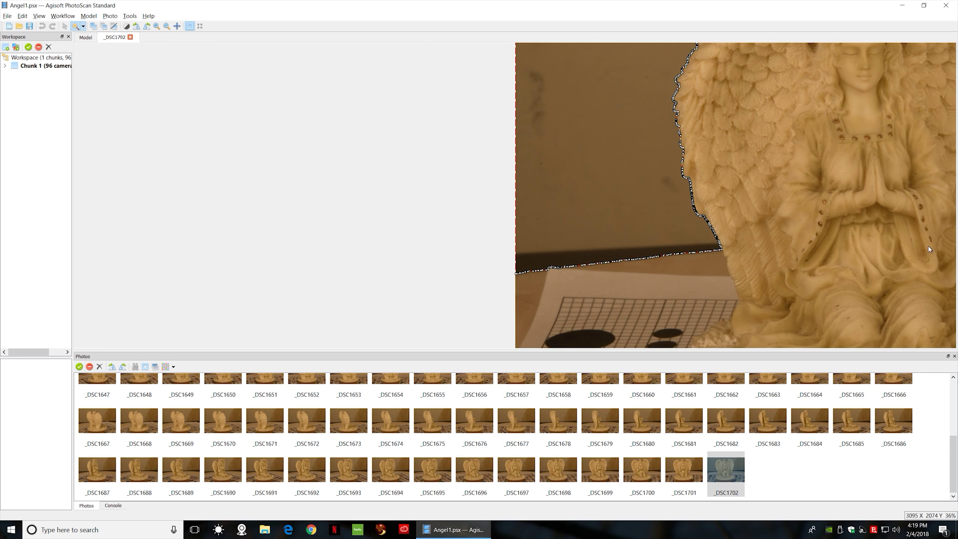
pyautogui.scroll(-1, 949, 262)
pyautogui.scroll(-1, 871, 259)
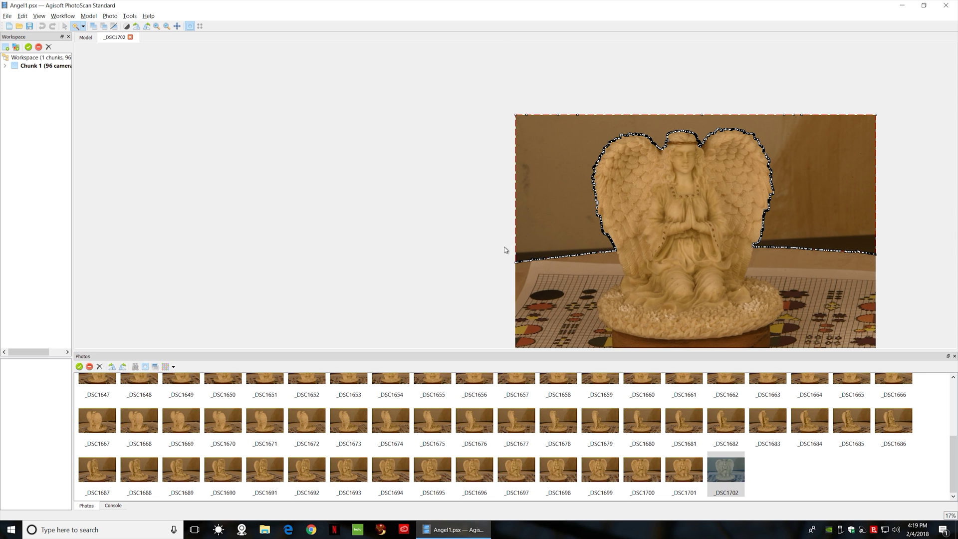
pyautogui.scroll(4, 523, 269)
pyautogui.scroll(-2, 522, 332)
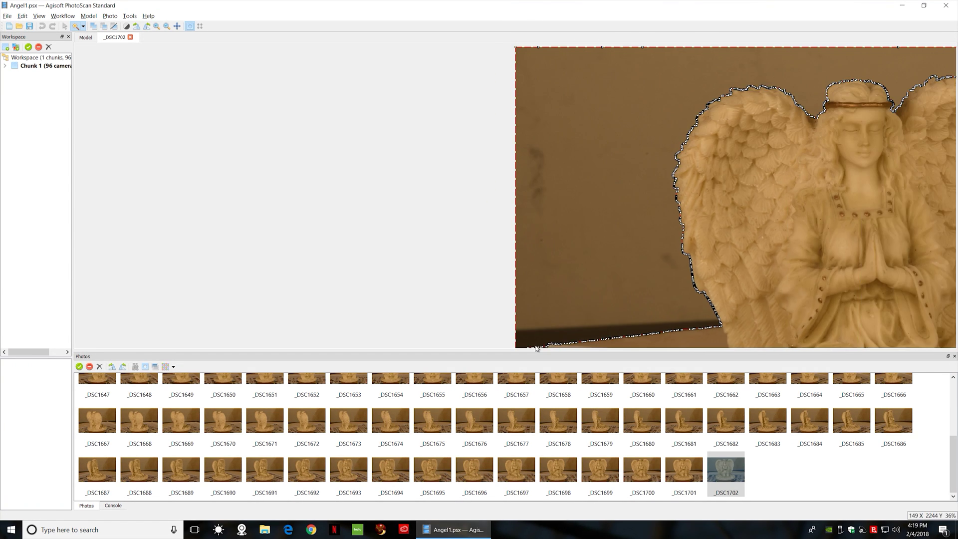
pyautogui.scroll(-2, 537, 349)
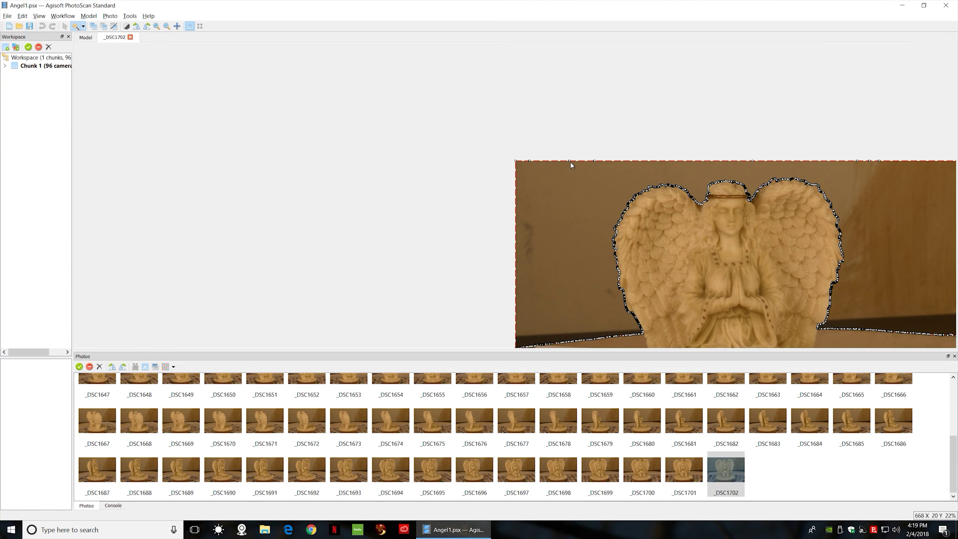
pyautogui.scroll(5, 904, 223)
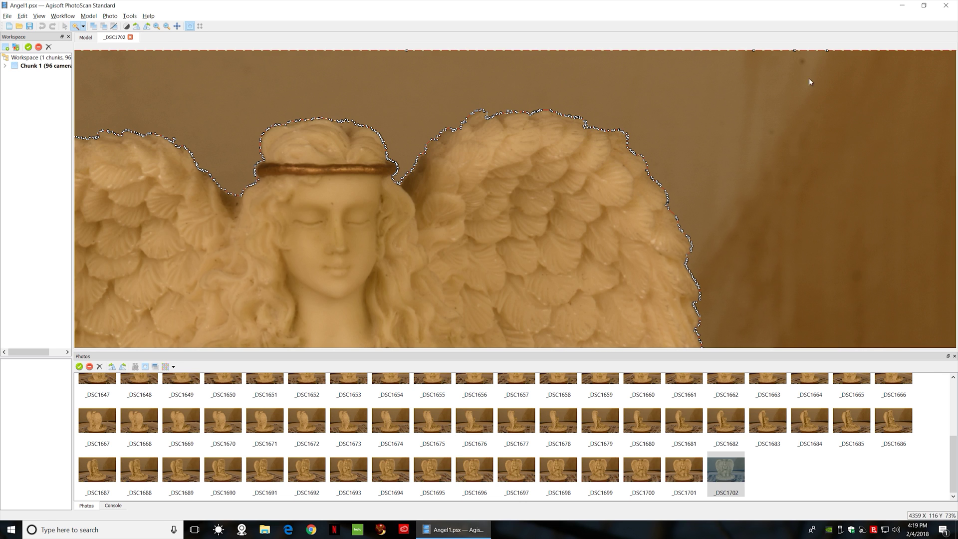
pyautogui.scroll(-7, 744, 240)
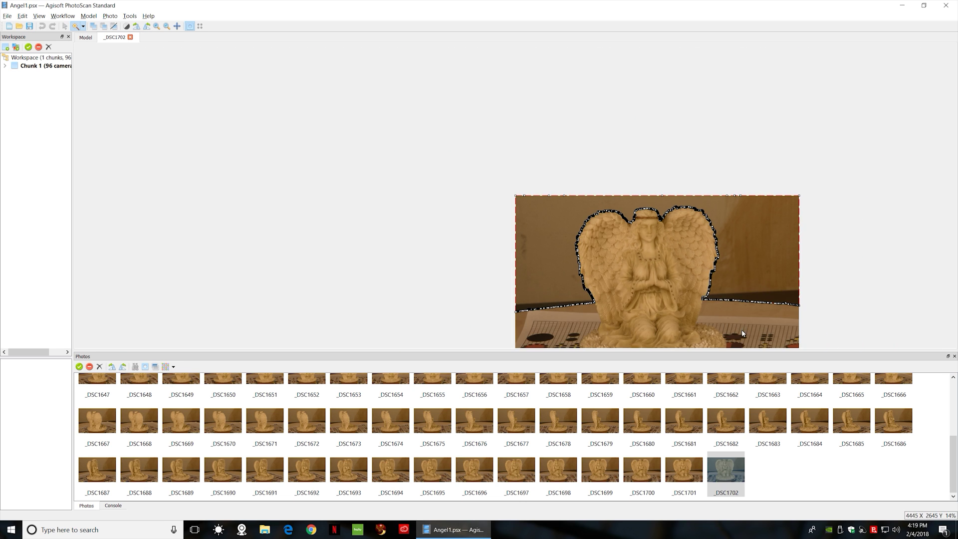
# Turn the selected background of _DSC1702 into the photo's mask
pyautogui.rightClick(746, 243)
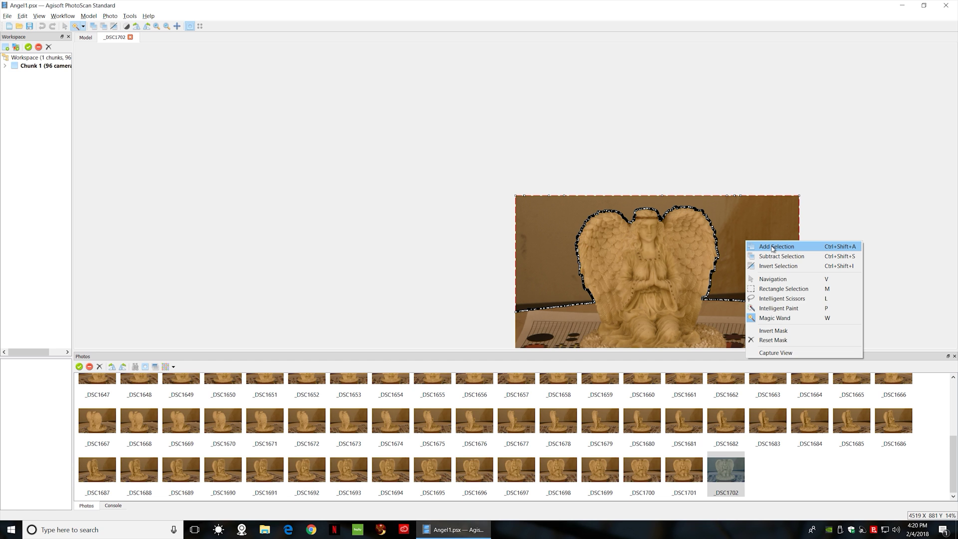
pyautogui.click(773, 247)
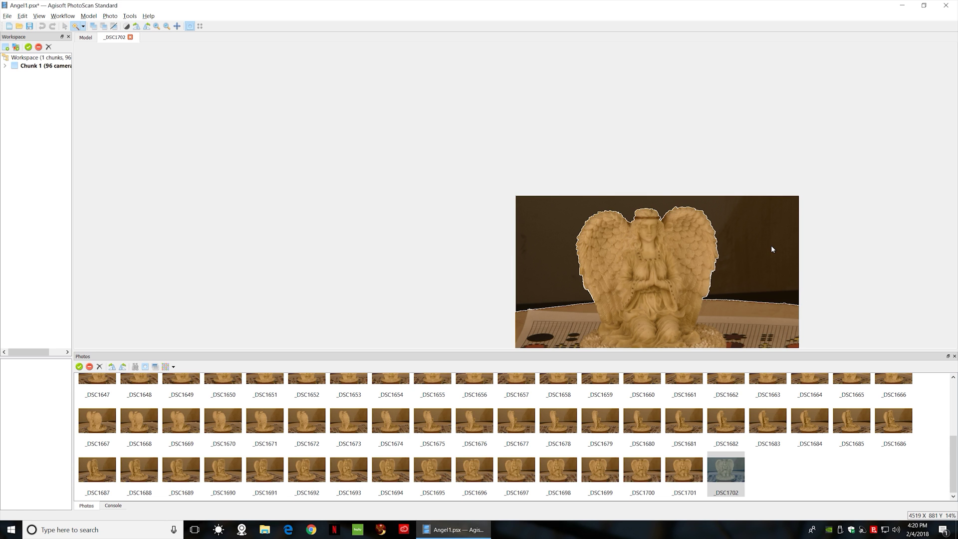
pyautogui.scroll(5, 520, 309)
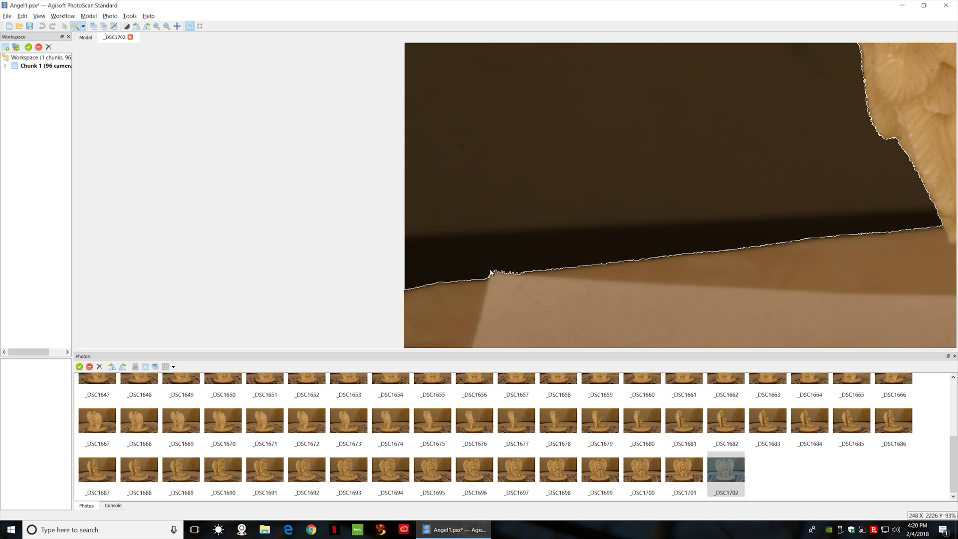
# Lasso the leftover bump along the left table edge and add it to the mask
pyautogui.click(83, 26)
pyautogui.click(89, 50)
pyautogui.click(487, 281)
pyautogui.click(468, 262)
pyautogui.click(535, 251)
pyautogui.doubleClick(521, 275)
pyautogui.rightClick(516, 265)
pyautogui.click(547, 269)
# Zoom along the _DSC1702 mask edges to check the angel's silhouette outline
pyautogui.scroll(-5, 825, 204)
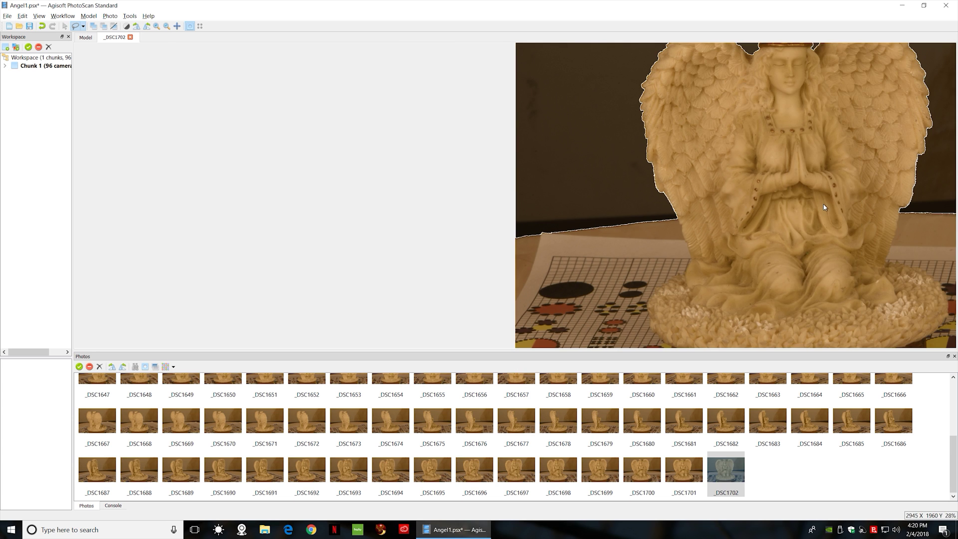
pyautogui.scroll(-5, 787, 216)
pyautogui.scroll(8, 597, 208)
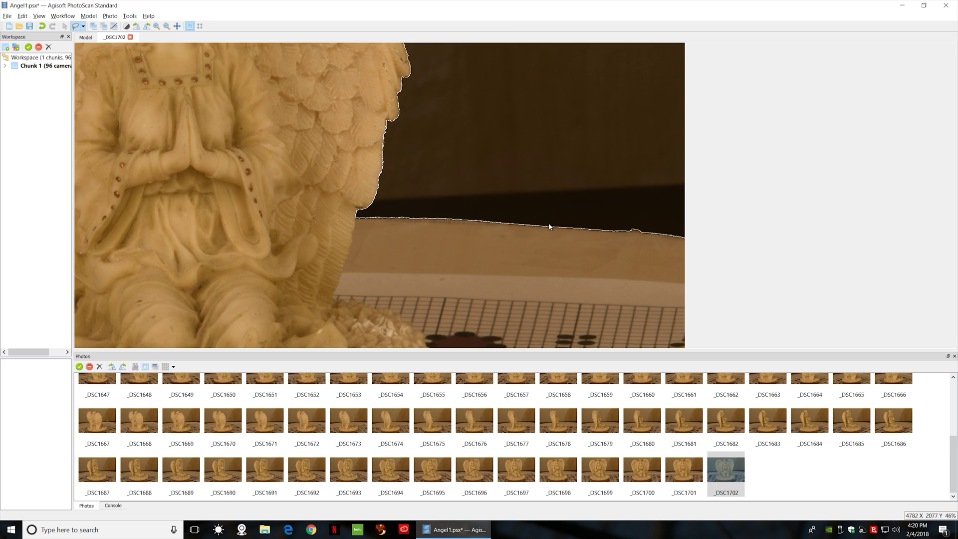
pyautogui.scroll(-5, 599, 253)
pyautogui.scroll(4, 483, 223)
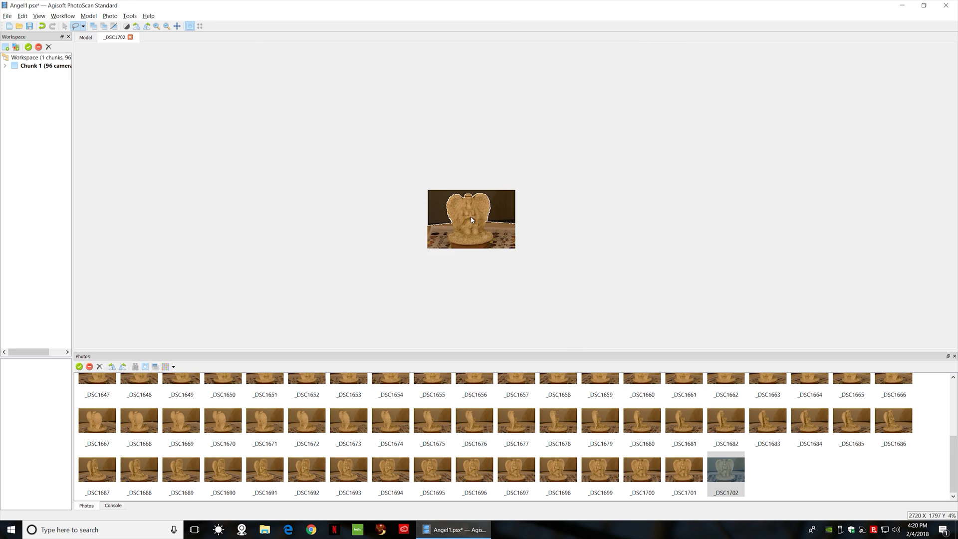
pyautogui.click(83, 26)
# Add rectangular strips along the right and left borders of _DSC1702 to its mask
pyautogui.click(115, 38)
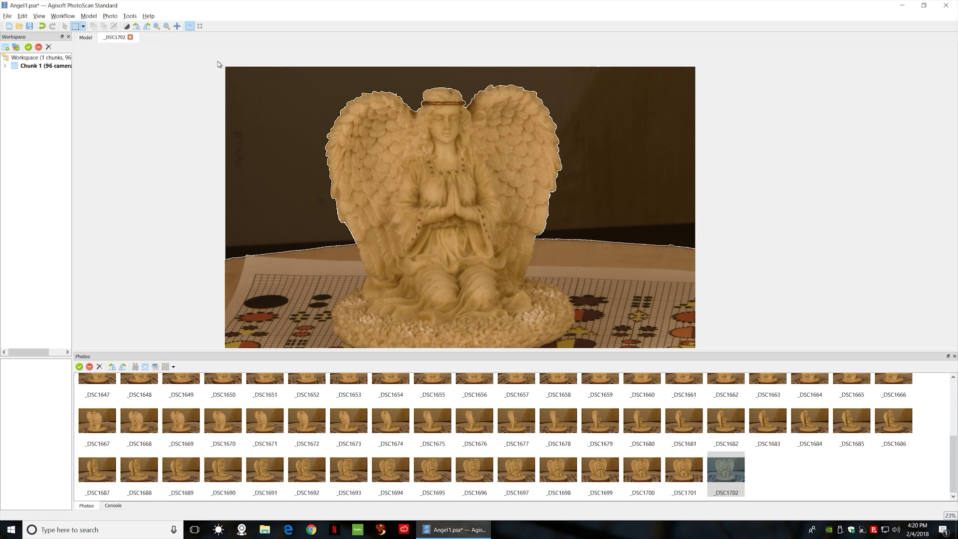
pyautogui.rightClick(709, 81)
pyautogui.click(734, 91)
pyautogui.moveTo(689, 78); pyautogui.dragTo(717, 246)
pyautogui.rightClick(690, 231)
pyautogui.click(712, 237)
pyautogui.moveTo(228, 224); pyautogui.dragTo(216, 256)
pyautogui.rightClick(231, 238)
pyautogui.click(245, 243)
# Check the masks on _DSC1627, _DSC1629 and _DSC1646, then open unmasked _DSC1647
pyautogui.scroll(-3, 800, 246)
pyautogui.scroll(5, 793, 240)
pyautogui.scroll(-5, 550, 196)
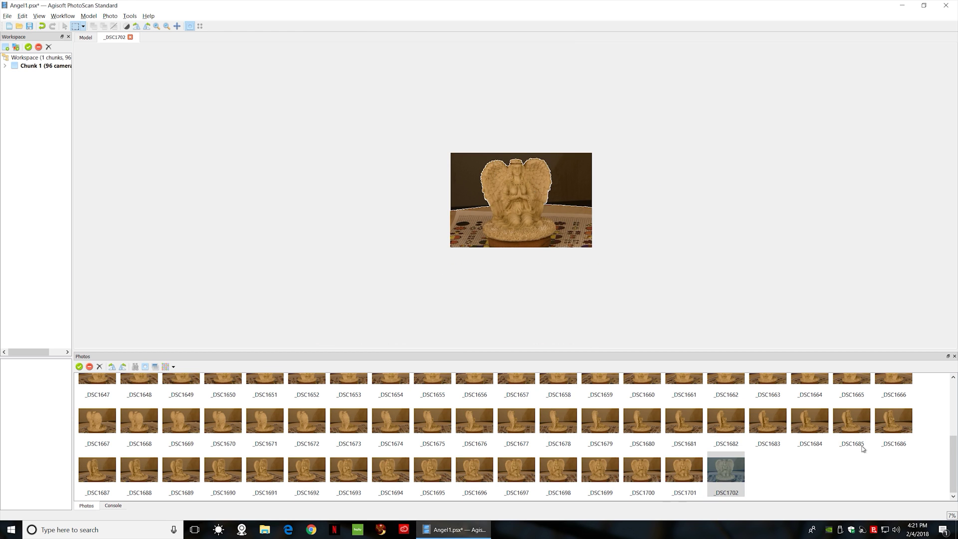
pyautogui.moveTo(953, 464); pyautogui.dragTo(953, 410)
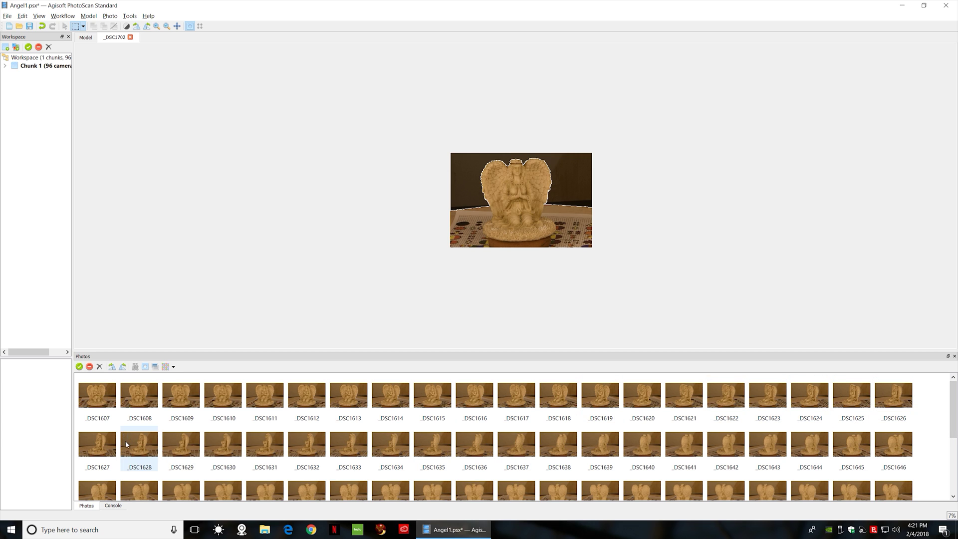
pyautogui.doubleClick(97, 446)
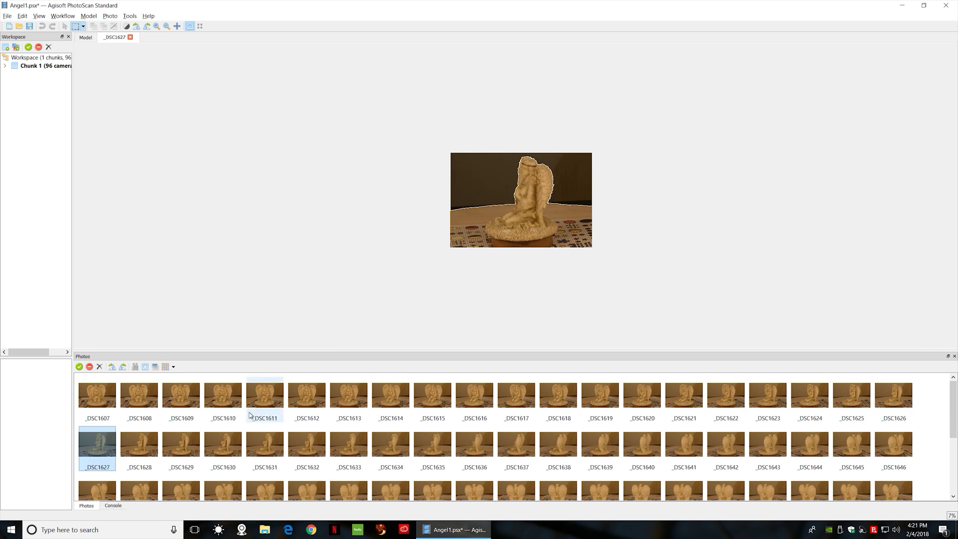
pyautogui.doubleClick(181, 445)
pyautogui.doubleClick(894, 444)
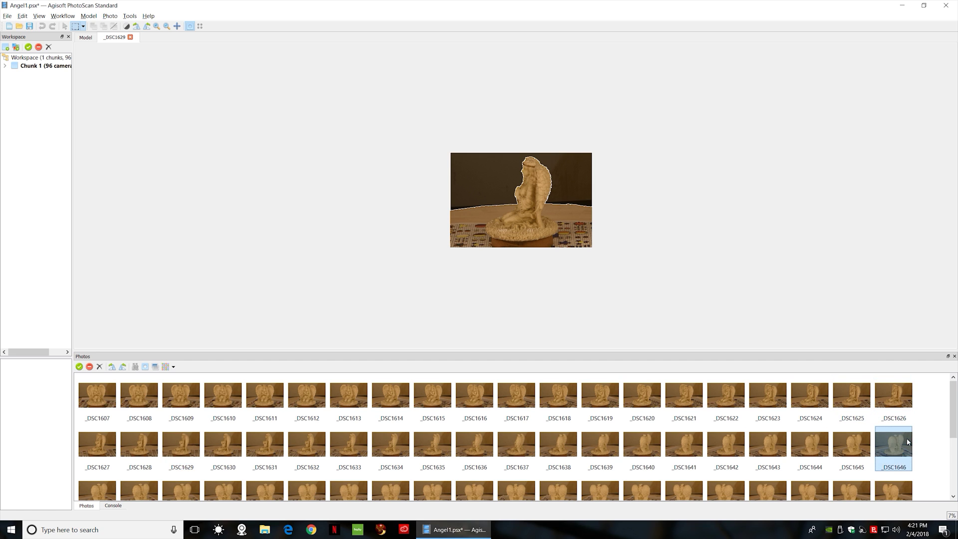
pyautogui.scroll(-3, 857, 438)
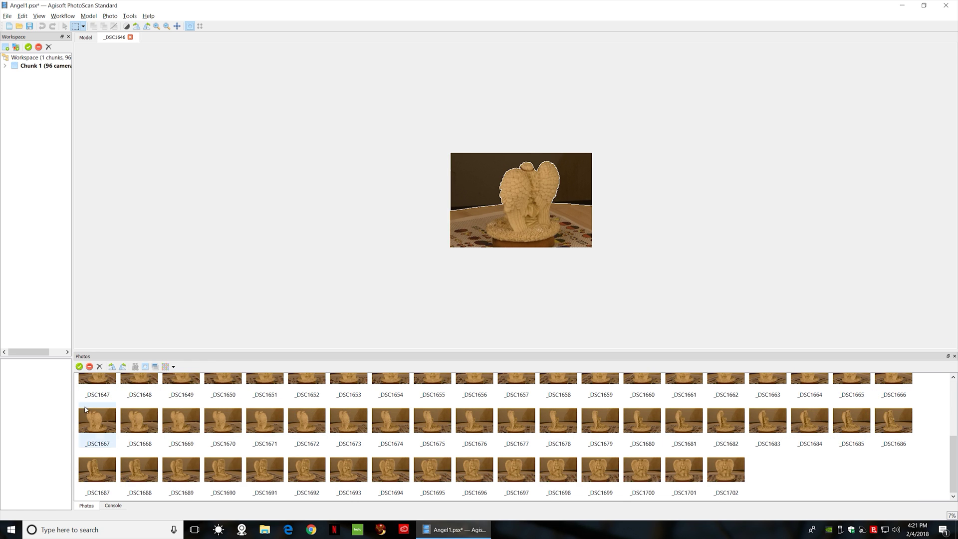
pyautogui.doubleClick(95, 385)
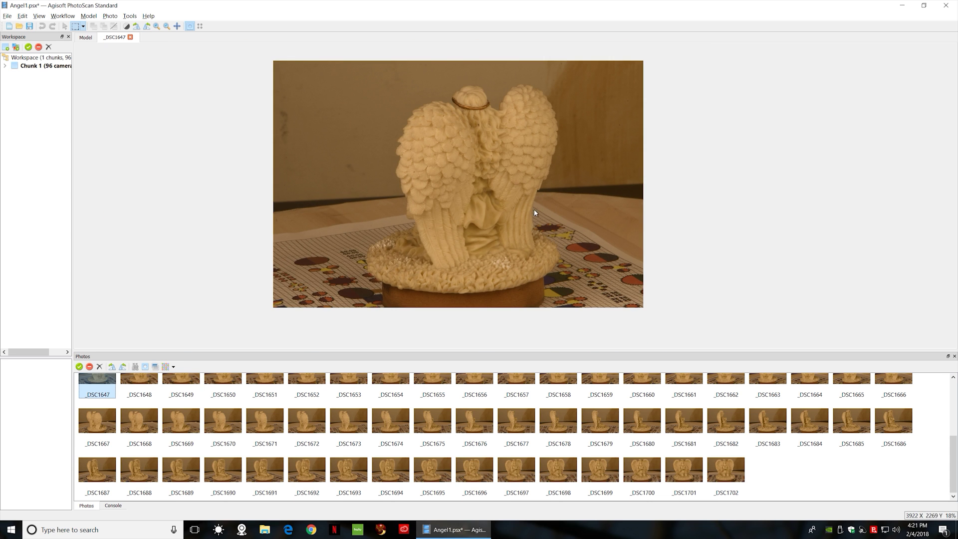
# With the Magic Wand, select the wall behind the angel plus the left table-edge bands
pyautogui.click(83, 26)
pyautogui.click(99, 66)
pyautogui.click(588, 155)
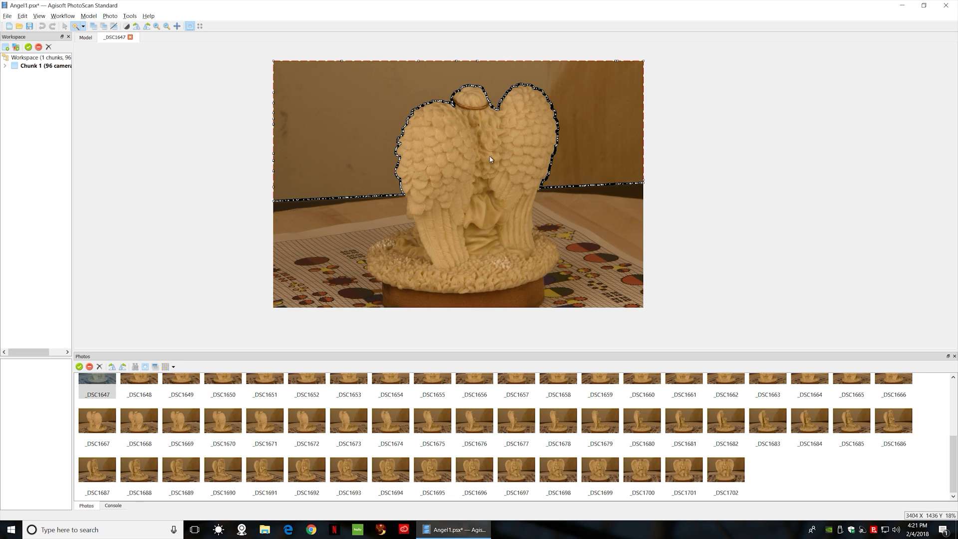
pyautogui.keyDown('ctrl'); pyautogui.click(618, 191); pyautogui.keyUp('ctrl')
pyautogui.keyDown('ctrl'); pyautogui.click(382, 199); pyautogui.keyUp('ctrl')
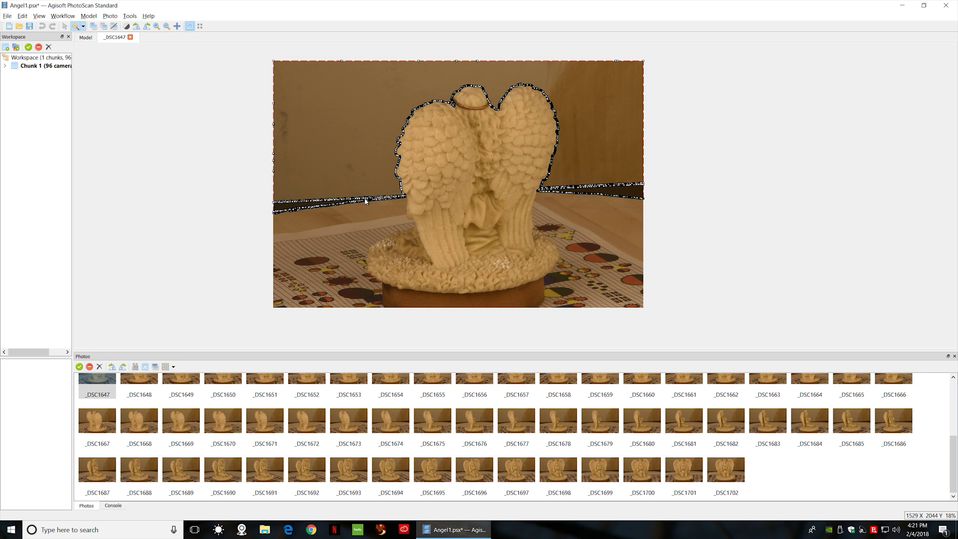
pyautogui.keyDown('ctrl'); pyautogui.click(349, 201); pyautogui.keyUp('ctrl')
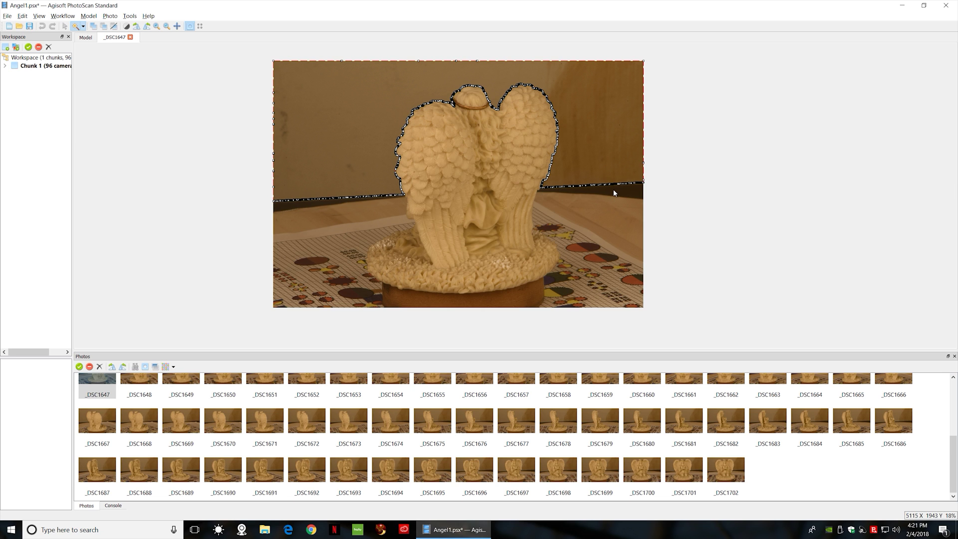
pyautogui.scroll(5, 599, 172)
pyautogui.keyDown('ctrl'); pyautogui.click(553, 217); pyautogui.keyUp('ctrl')
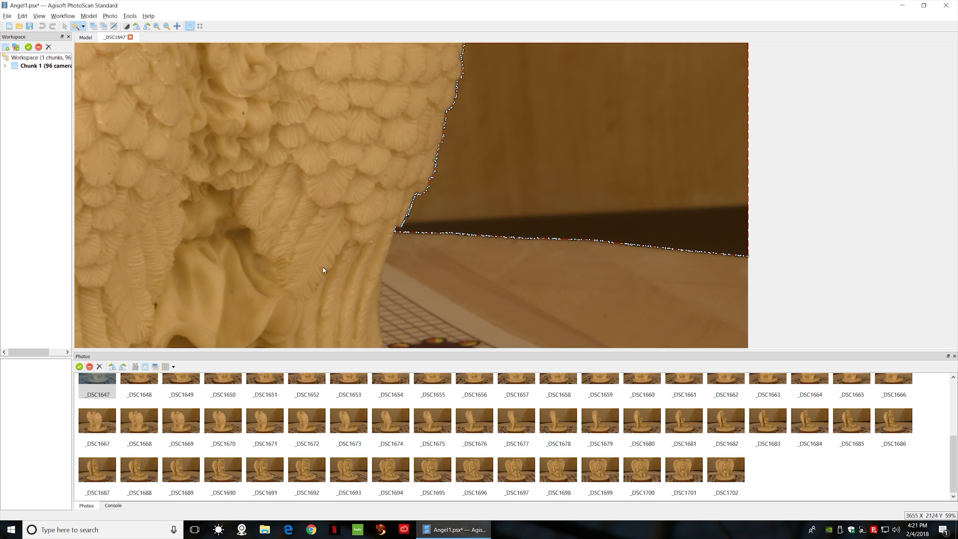
pyautogui.scroll(-10, 300, 265)
pyautogui.scroll(8, 420, 233)
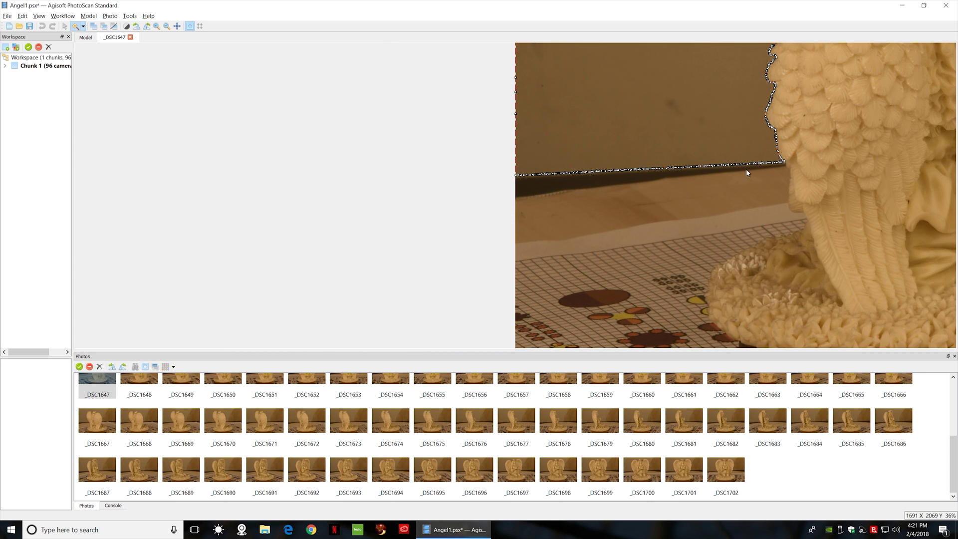
# Refine the selection along the right-side board strip and wing edge, removing the dark bands
pyautogui.keyDown('ctrl'); pyautogui.click(745, 168); pyautogui.keyUp('ctrl')
pyautogui.keyDown('ctrl'); pyautogui.click(685, 171); pyautogui.keyUp('ctrl')
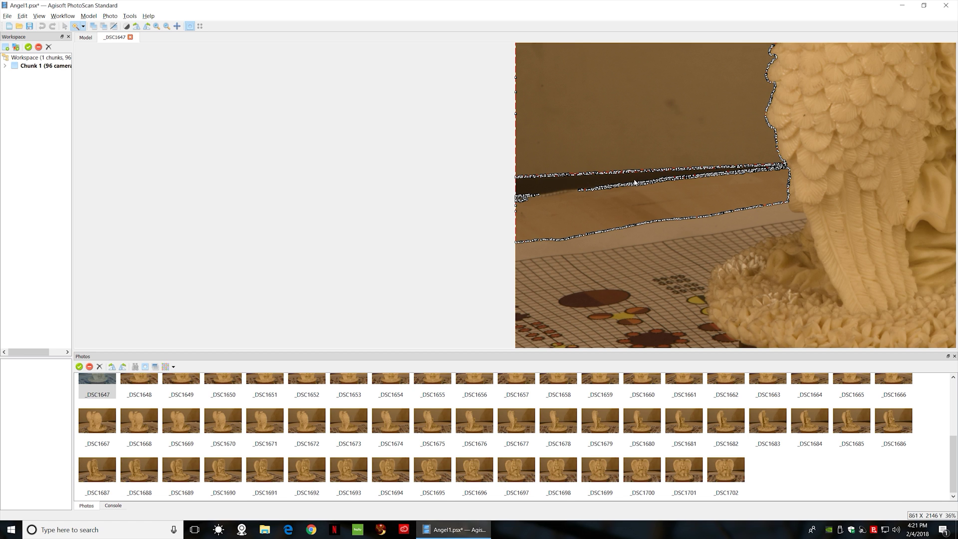
pyautogui.keyDown('shift'); pyautogui.click(744, 169); pyautogui.keyUp('shift')
pyautogui.keyDown('shift'); pyautogui.click(739, 162); pyautogui.keyUp('shift')
pyautogui.keyDown('shift'); pyautogui.click(724, 171); pyautogui.keyUp('shift')
pyautogui.keyDown('ctrl'); pyautogui.click(711, 166); pyautogui.keyUp('ctrl')
pyautogui.keyDown('ctrl'); pyautogui.click(695, 170); pyautogui.keyUp('ctrl')
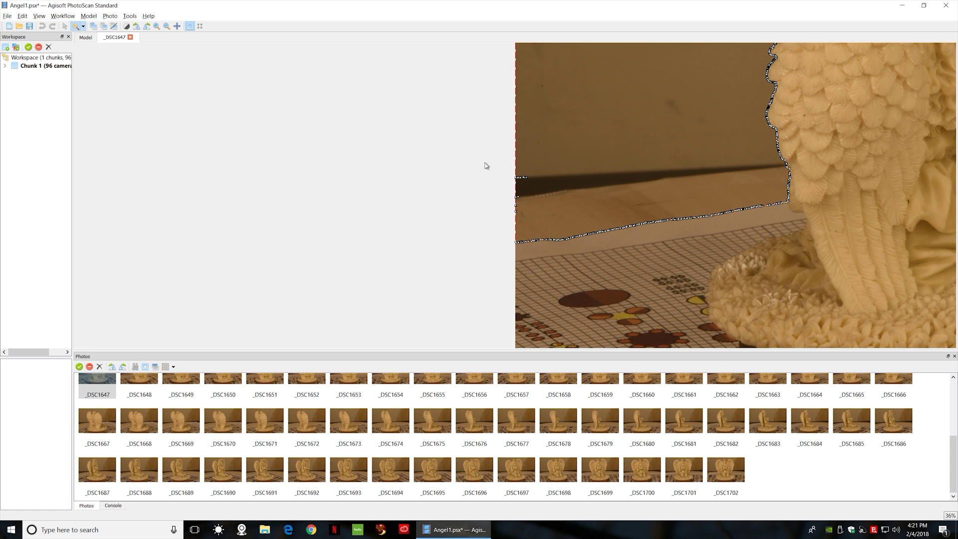
pyautogui.scroll(-2, 894, 200)
pyautogui.keyDown('shift'); pyautogui.click(925, 170); pyautogui.keyUp('shift')
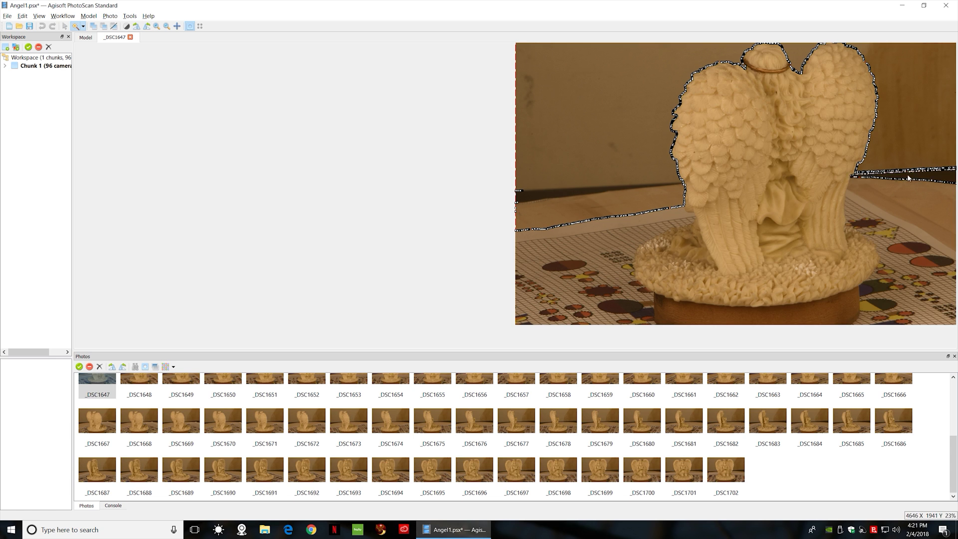
pyautogui.scroll(4, 878, 176)
pyautogui.keyDown('ctrl'); pyautogui.click(860, 197); pyautogui.keyUp('ctrl')
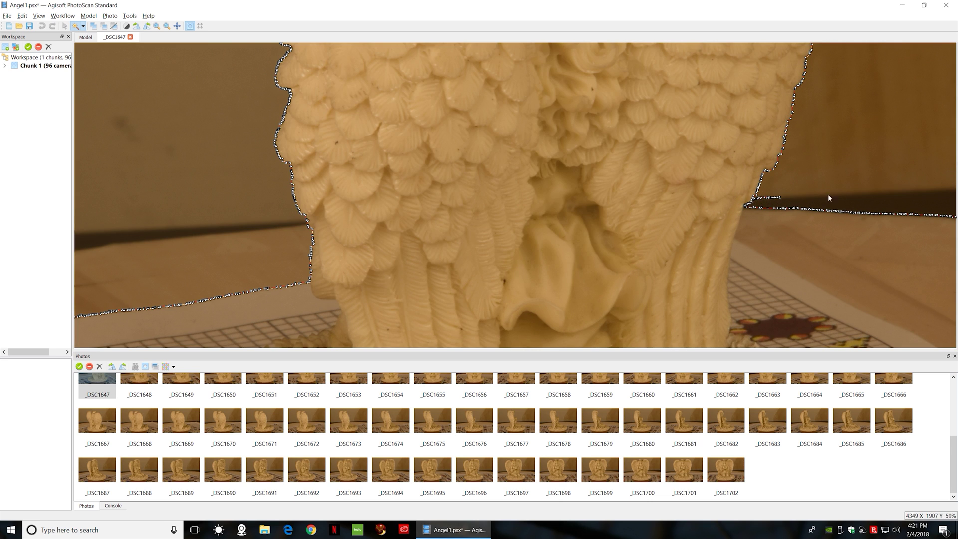
# Add the magic-wand background selection on _DSC1647 to the photo's mask
pyautogui.rightClick(843, 182)
pyautogui.click(868, 197)
pyautogui.scroll(-2, 746, 233)
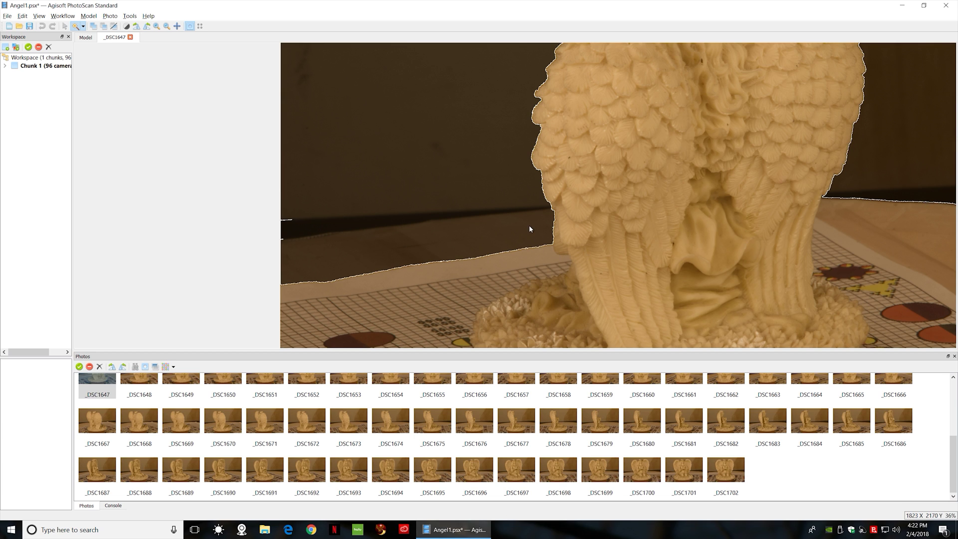
pyautogui.click(82, 26)
pyautogui.click(88, 50)
pyautogui.scroll(1, 287, 275)
pyautogui.scroll(2, 282, 274)
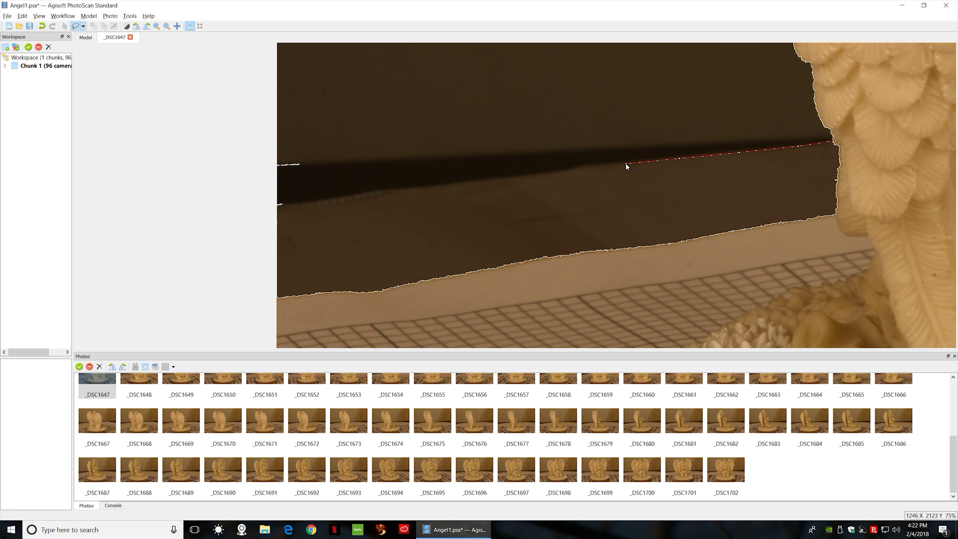
# Lasso the table strip below the shadow band and subtract it from _DSC1647's mask
pyautogui.click(586, 168)
pyautogui.click(276, 208)
pyautogui.click(265, 322)
pyautogui.click(877, 148)
pyautogui.click(836, 143)
pyautogui.rightClick(752, 198)
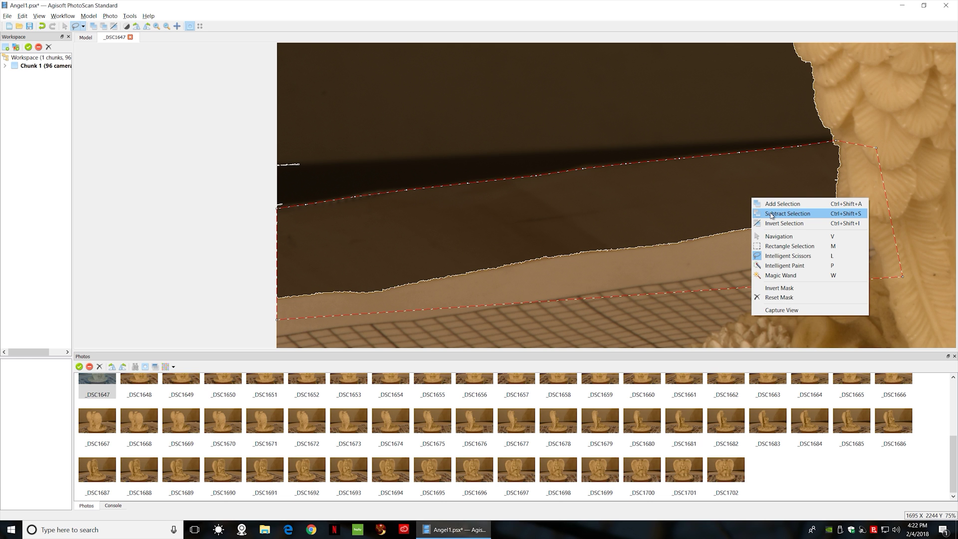
pyautogui.click(772, 215)
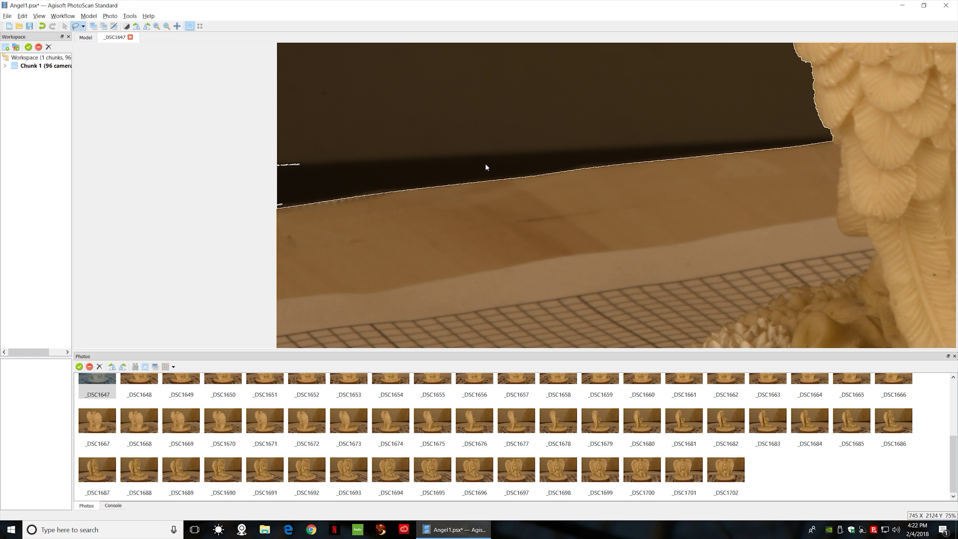
pyautogui.scroll(-5, 485, 166)
# Lasso along the table's top edge right of the angel on _DSC1647, redoing the first attempt
pyautogui.scroll(3, 374, 190)
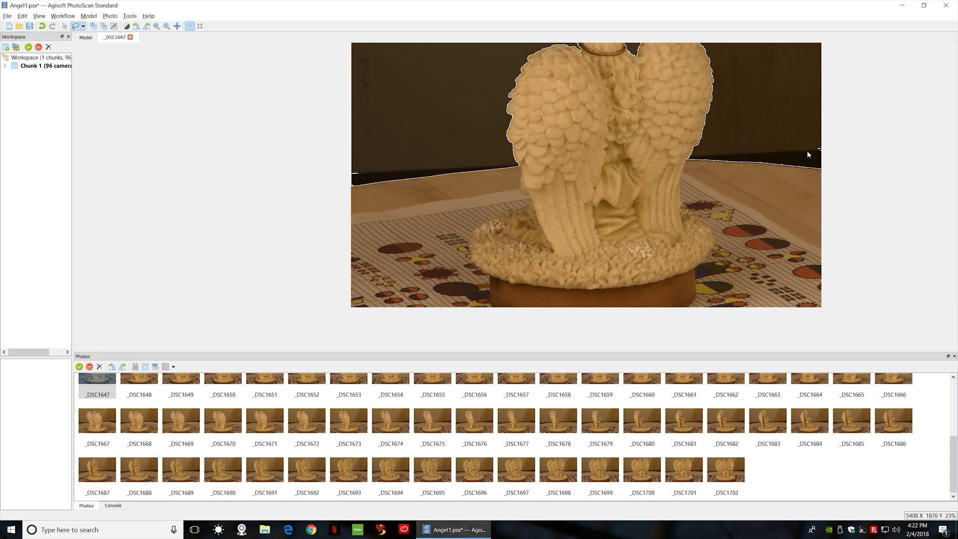
pyautogui.scroll(4, 807, 151)
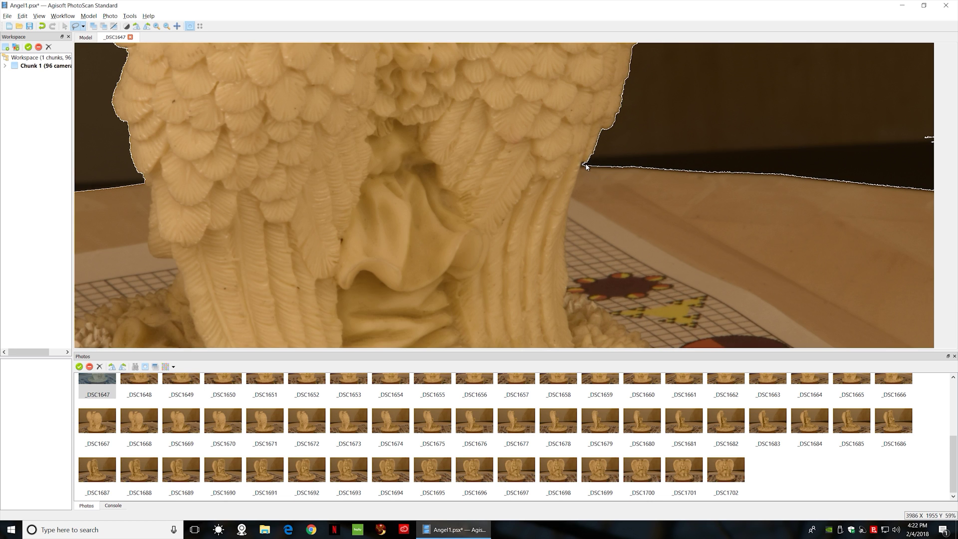
pyautogui.click(587, 167)
pyautogui.moveTo(611, 169)
pyautogui.mouseDown()
pyautogui.moveTo(653, 169)
pyautogui.moveTo(627, 166)
pyautogui.mouseUp()
pyautogui.click(595, 167)
pyautogui.moveTo(599, 167); pyautogui.dragTo(627, 169)
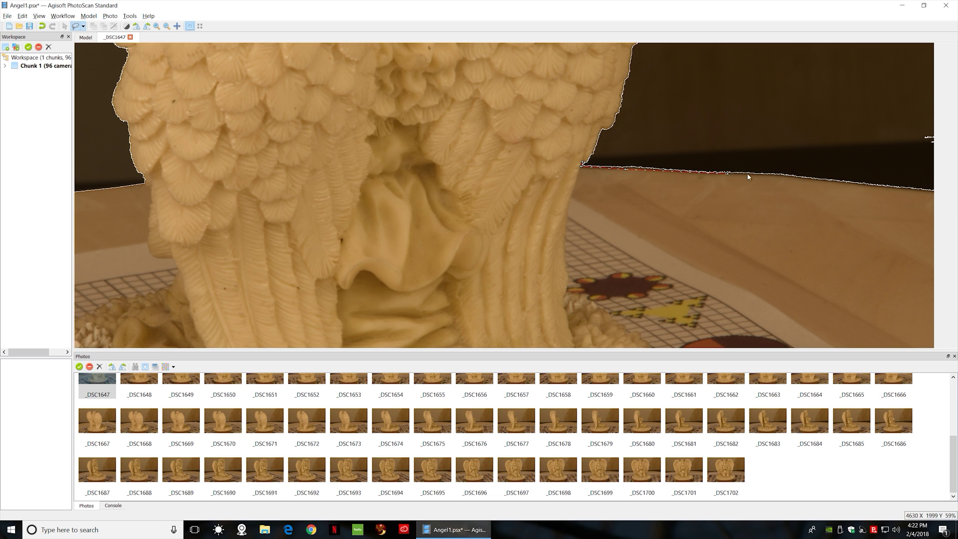